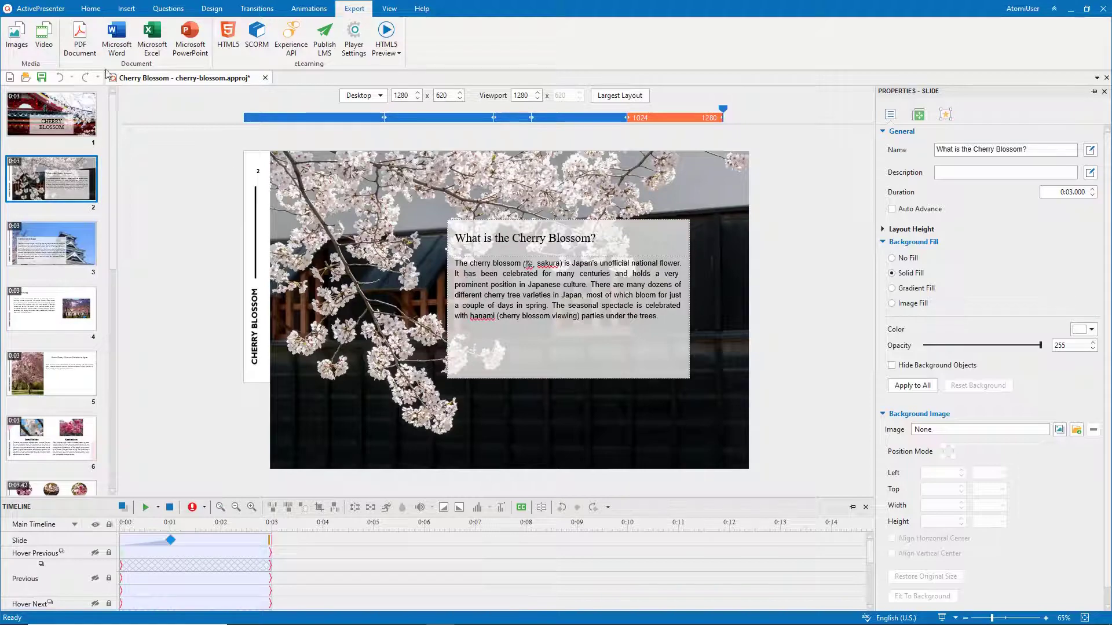
- Open the PDF Document export settings and briefly check the Advanced tab
{"action": "left_click", "coordinate": [80, 40]}
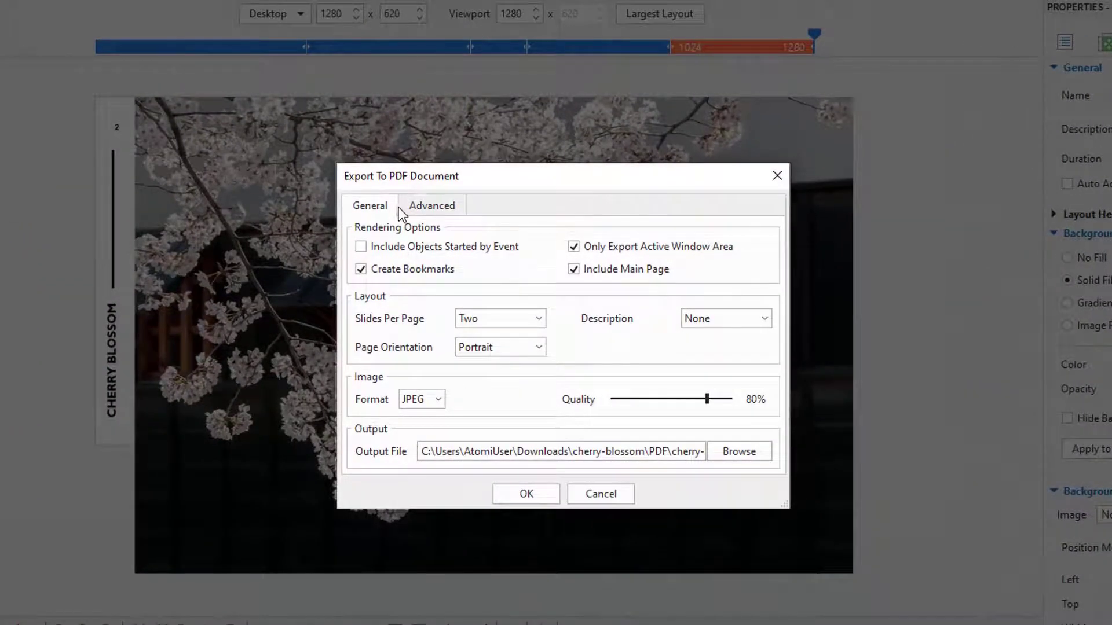
{"action": "left_click", "coordinate": [405, 209]}
{"action": "left_click", "coordinate": [395, 209]}
- Set one slide per landscape page, keeping JPEG as the image format
{"action": "left_click", "coordinate": [538, 318]}
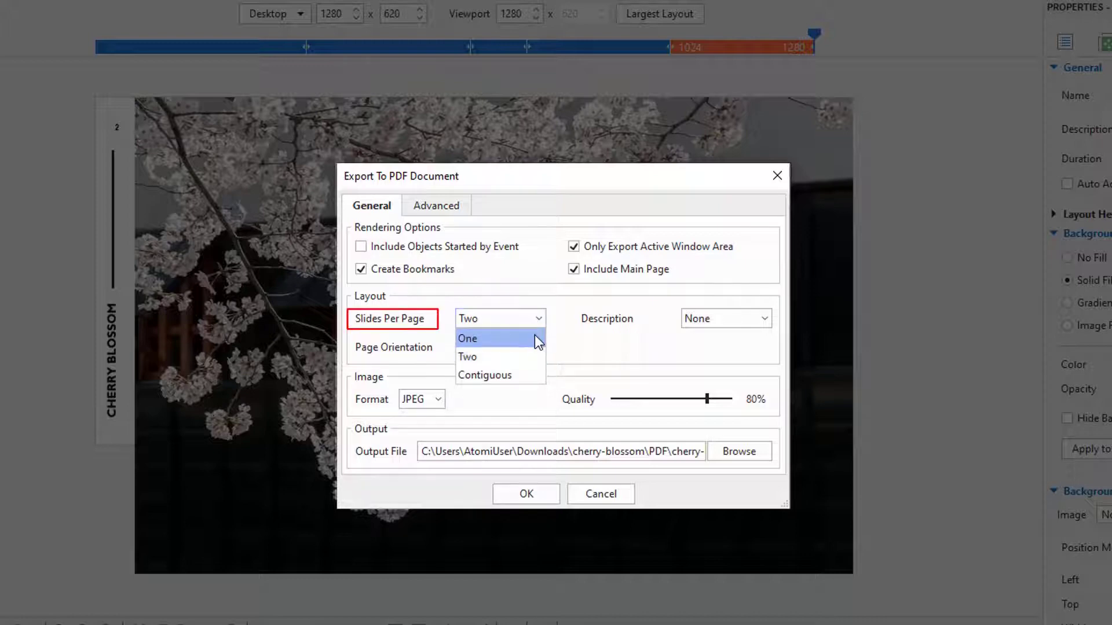
{"action": "left_click", "coordinate": [495, 338]}
{"action": "left_click", "coordinate": [538, 347]}
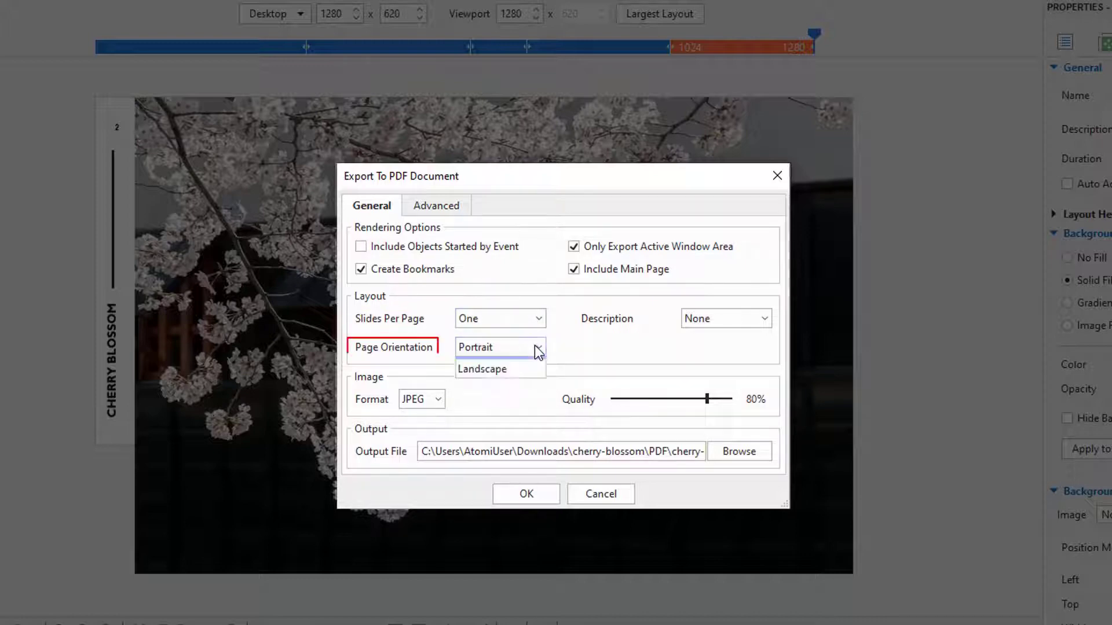
{"action": "left_click", "coordinate": [525, 385]}
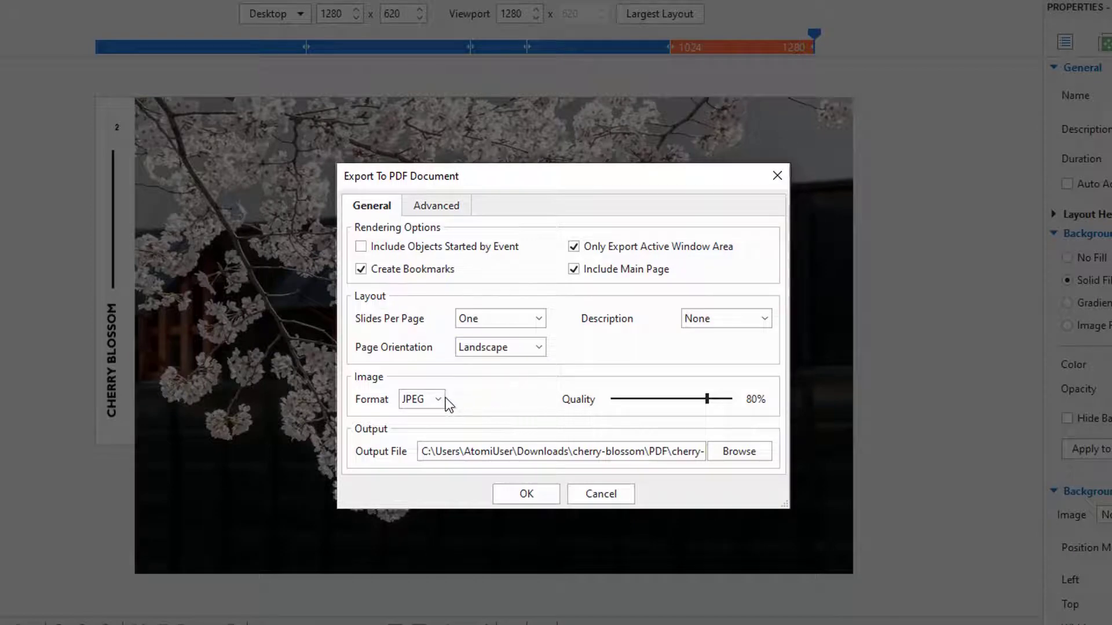
{"action": "left_click", "coordinate": [438, 399]}
{"action": "left_click", "coordinate": [443, 397]}
- Set and confirm an opening password in the advanced PDF settings
{"action": "left_click", "coordinate": [460, 206]}
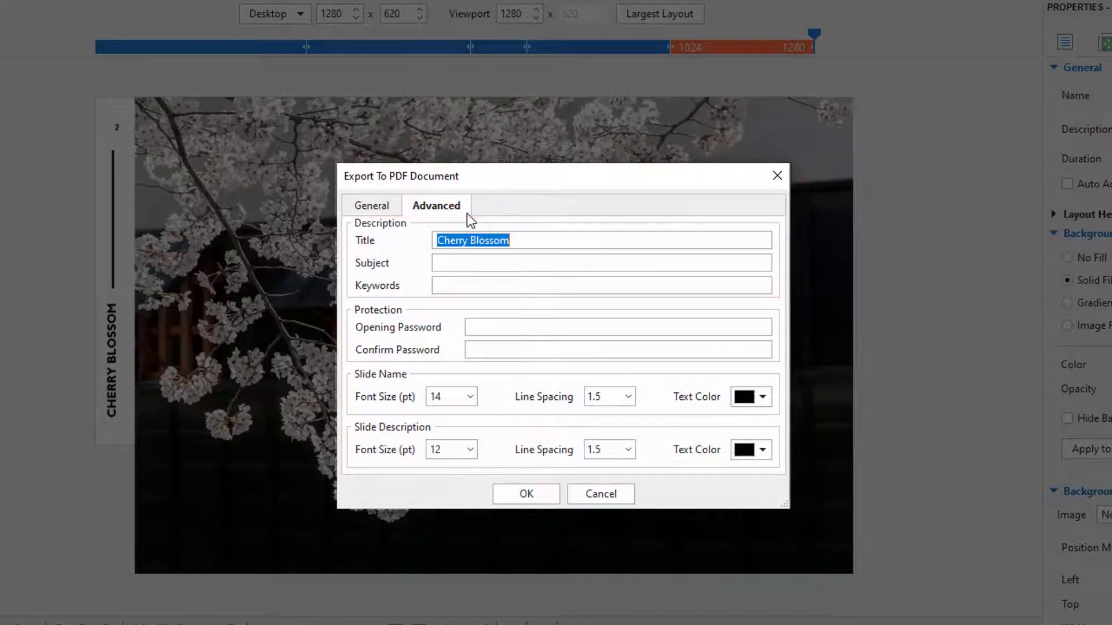
{"action": "left_click", "coordinate": [521, 328]}
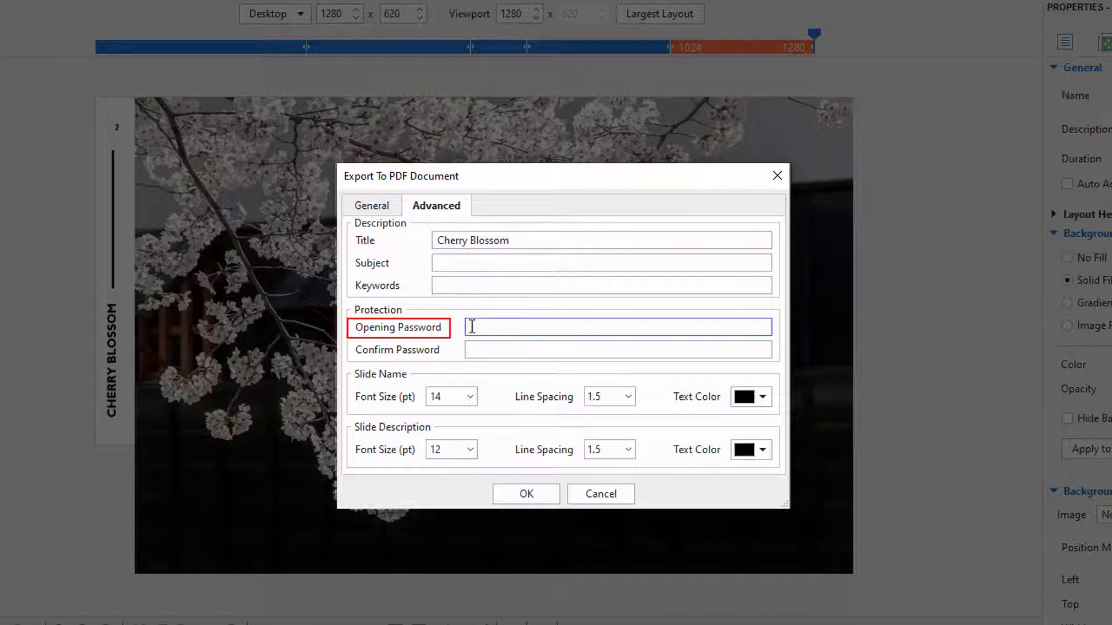
{"action": "type", "text": "••••"}
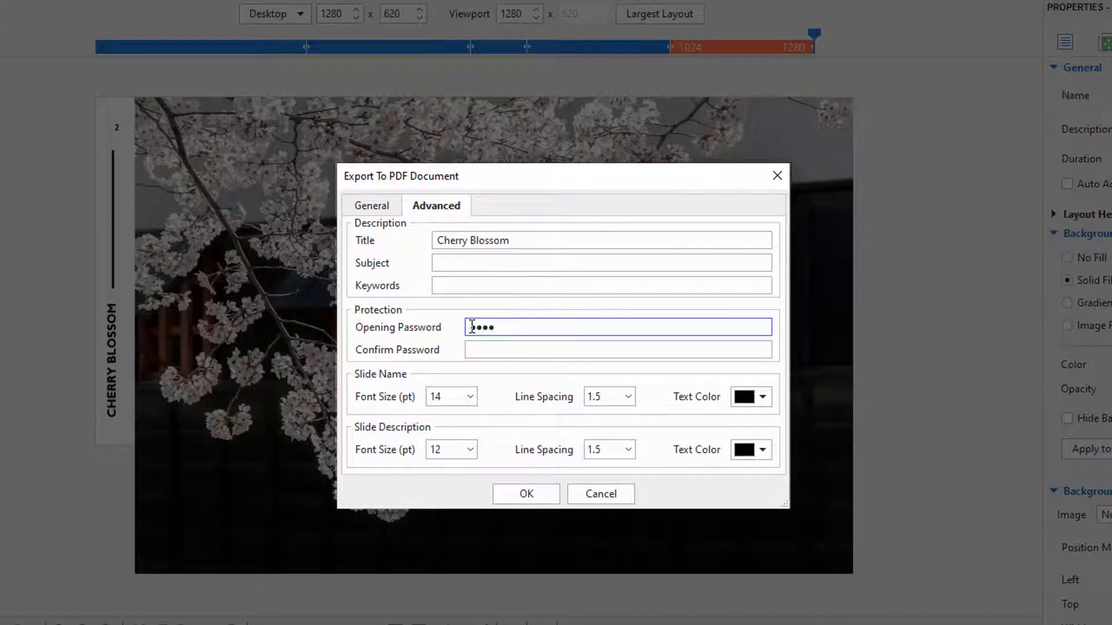
{"action": "left_click", "coordinate": [476, 350]}
{"action": "type", "text": "••••"}
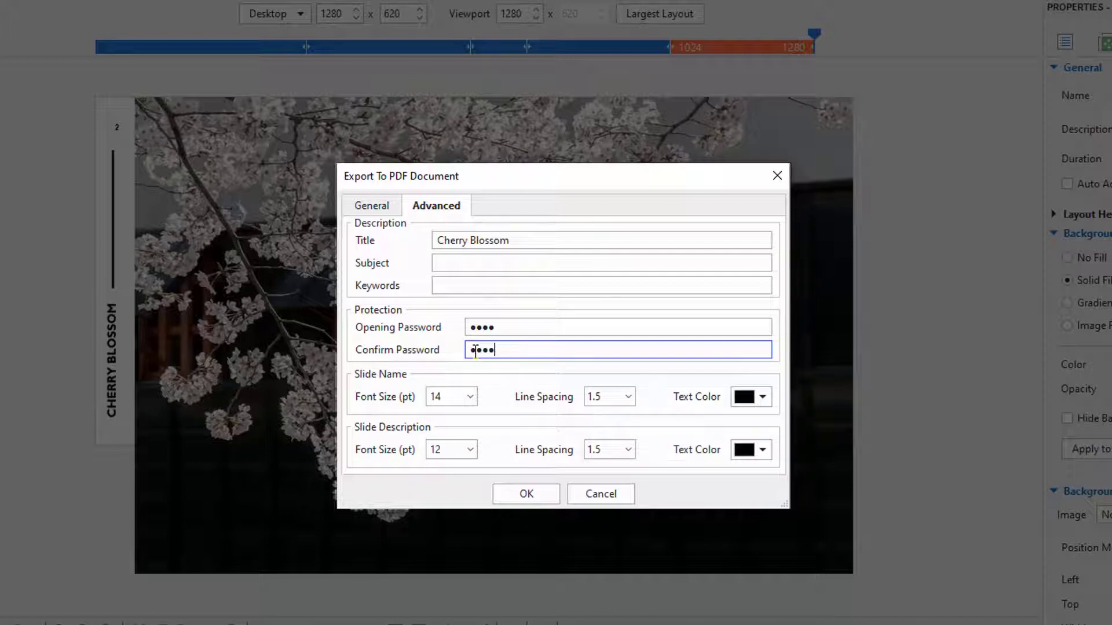
- Make slide names 16 pt red and run the PDF export
{"action": "double_click", "coordinate": [444, 397]}
{"action": "type", "text": "16"}
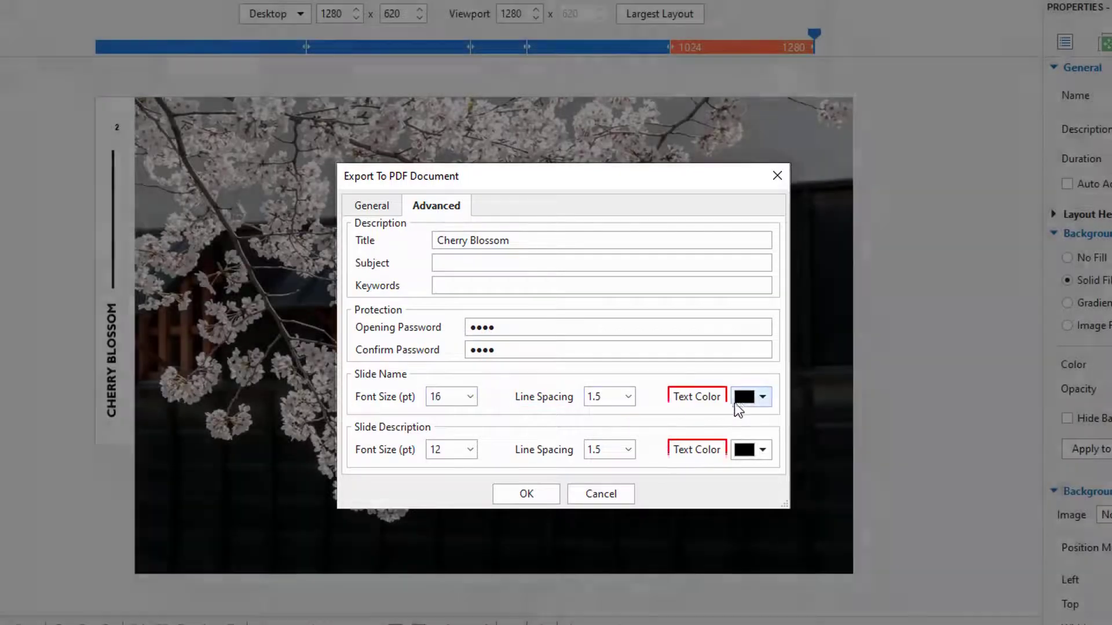
{"action": "left_click", "coordinate": [762, 397]}
{"action": "left_click", "coordinate": [750, 432]}
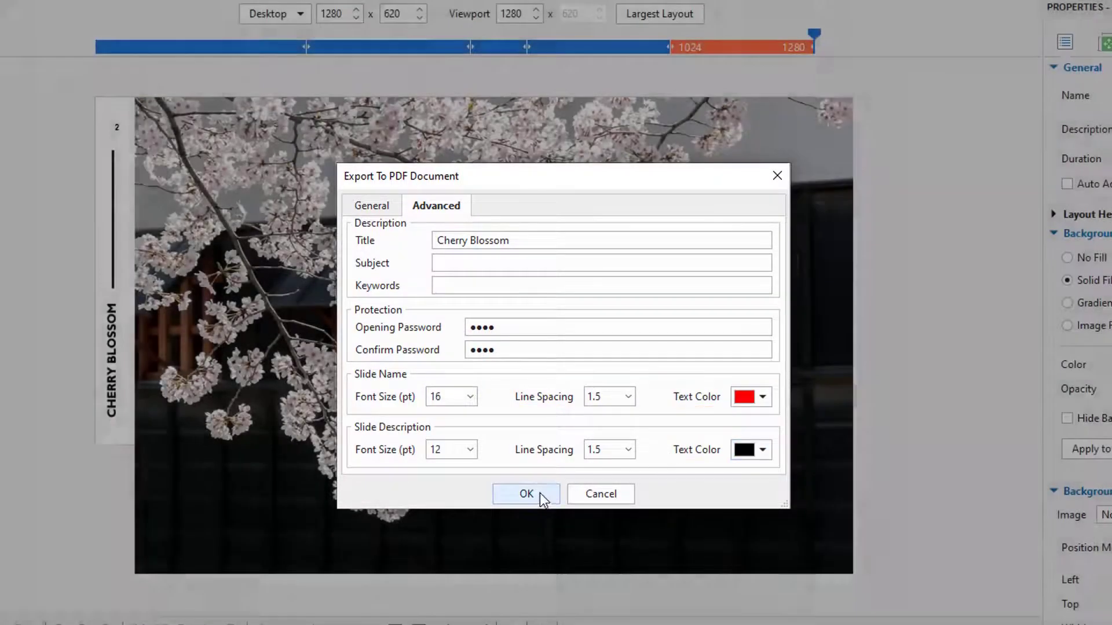
{"action": "left_click", "coordinate": [526, 493]}
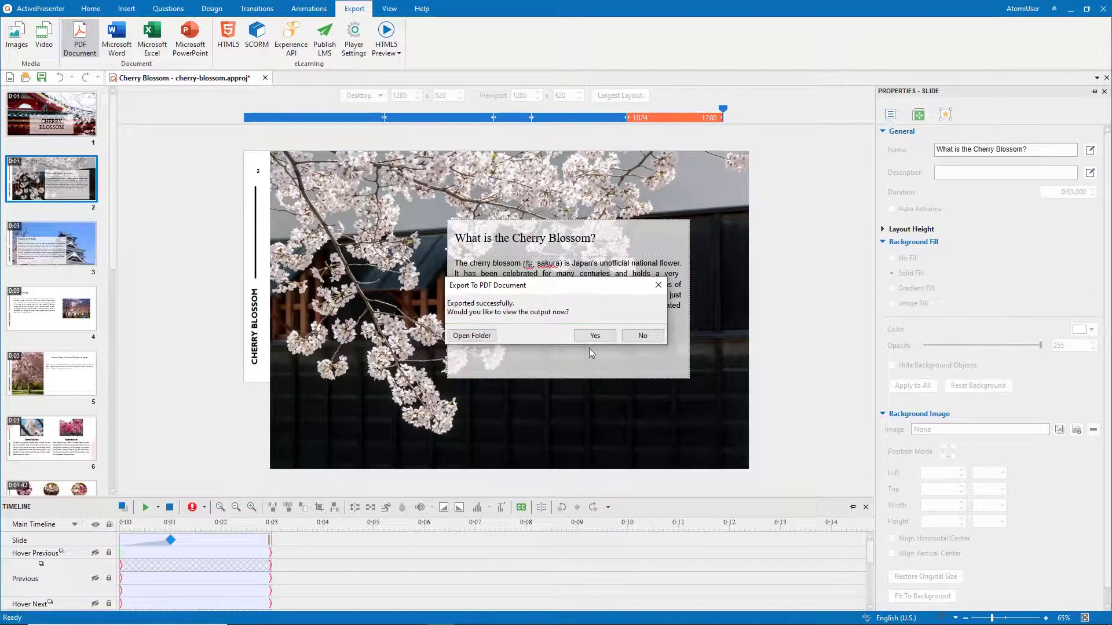
- Unlock the exported PDF and visit the CHERRY BLOSSOM and What is the Cherry Blossom? bookmarks
{"action": "left_click", "coordinate": [594, 336]}
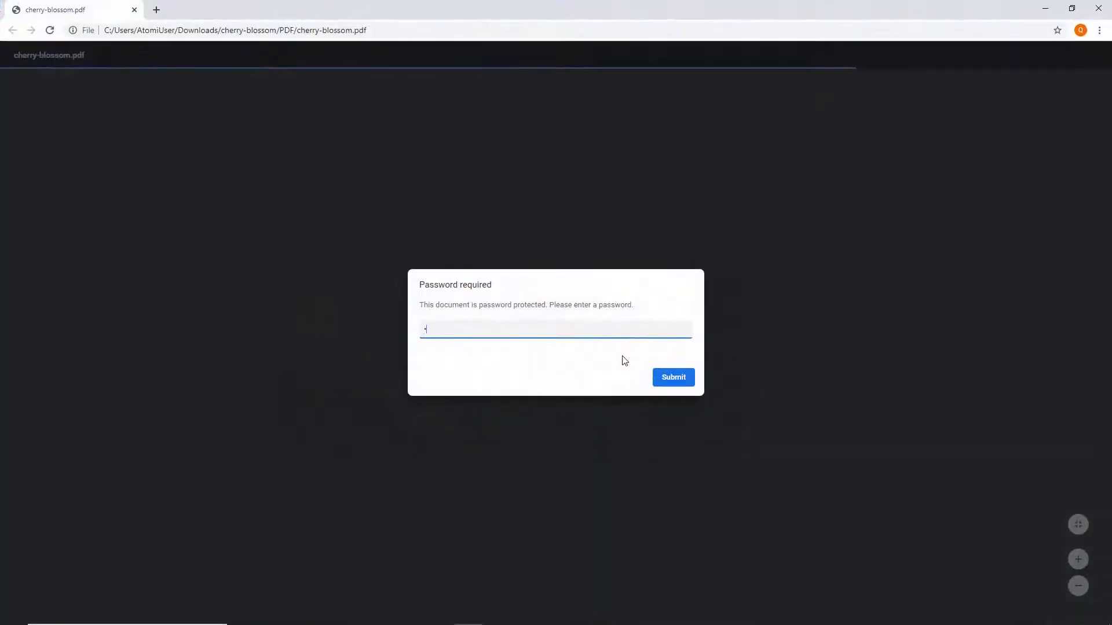
{"action": "key", "text": "Return"}
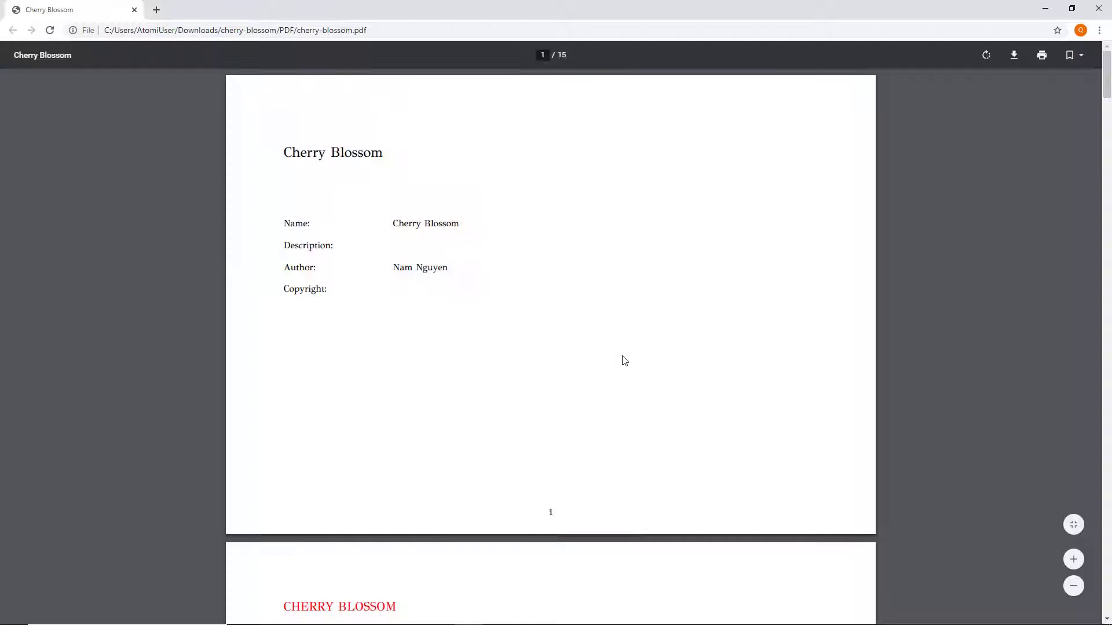
{"action": "left_click", "coordinate": [1071, 55]}
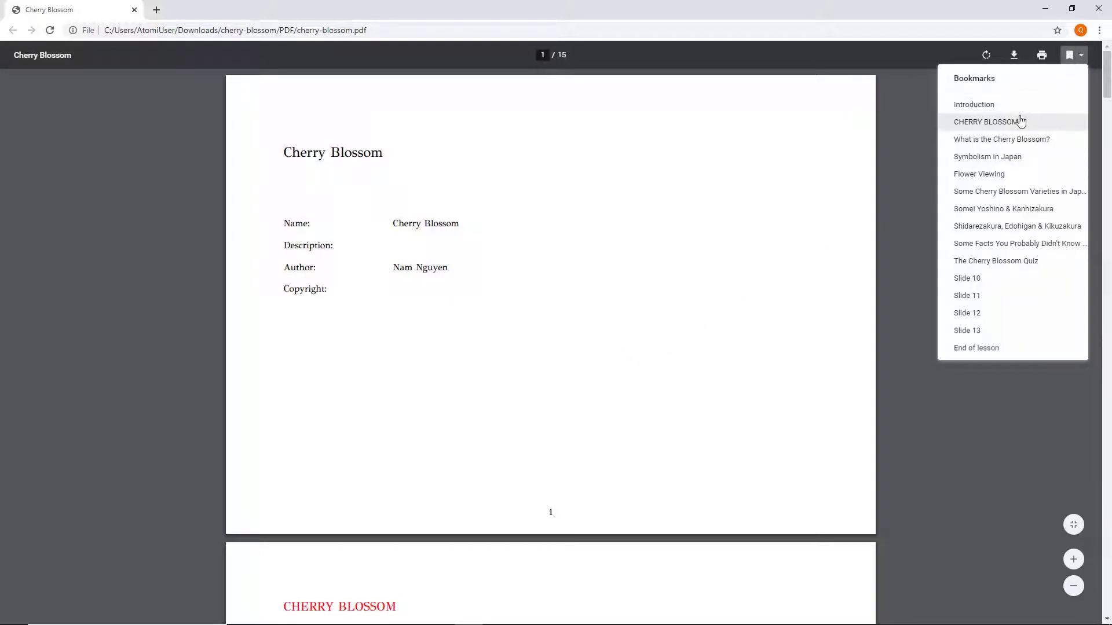
{"action": "left_click", "coordinate": [985, 121]}
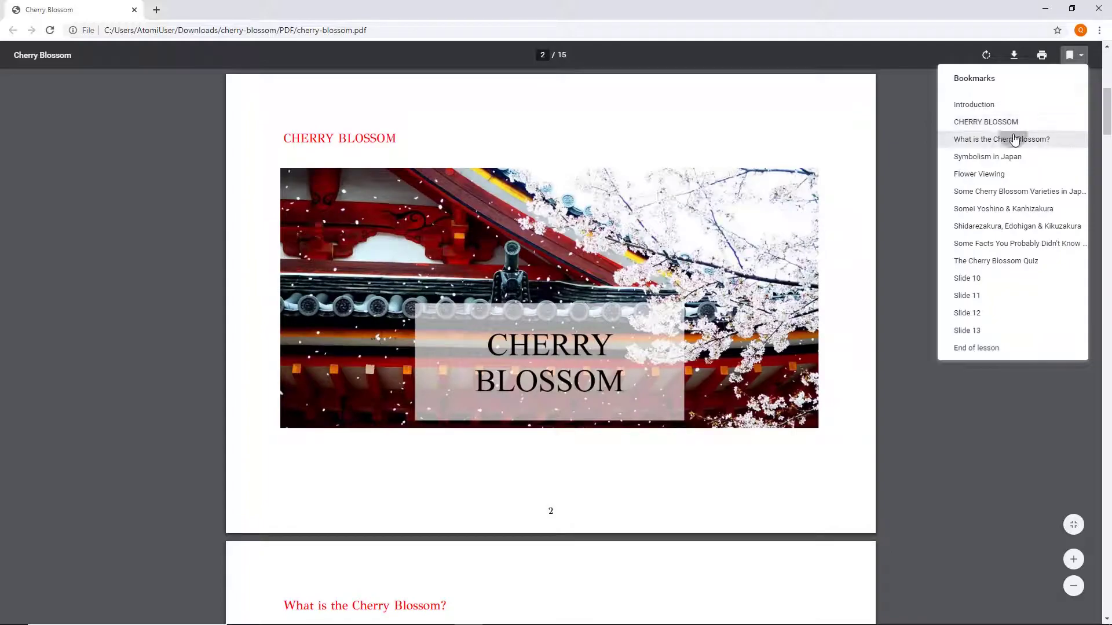
{"action": "left_click", "coordinate": [1001, 139]}
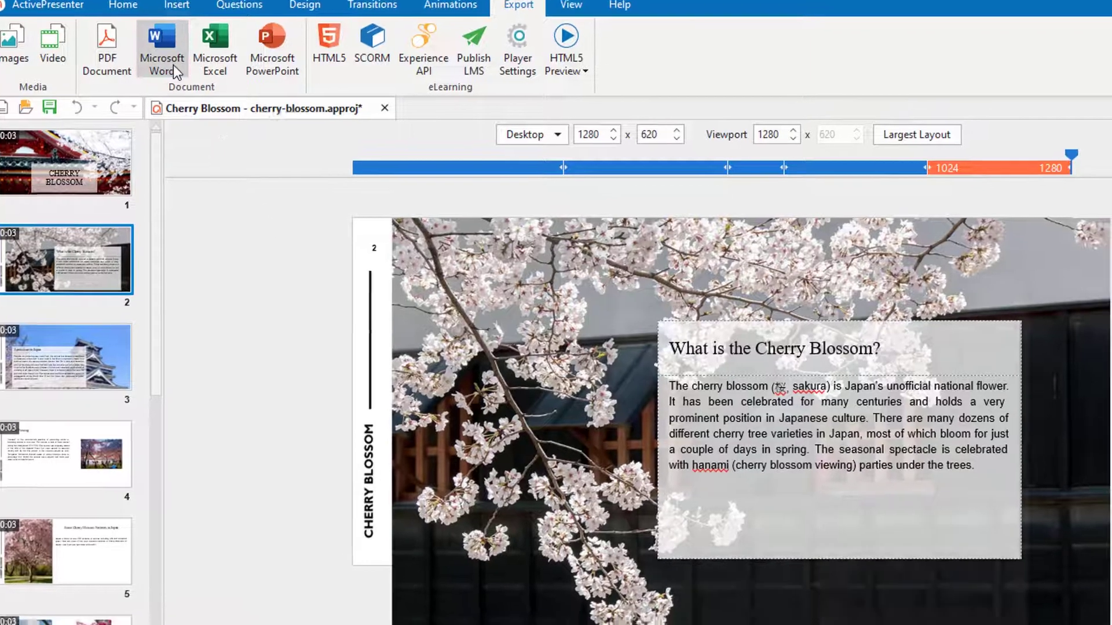
- Export to Word with the template.dotx template layout and view the resulting document
{"action": "left_click", "coordinate": [175, 58]}
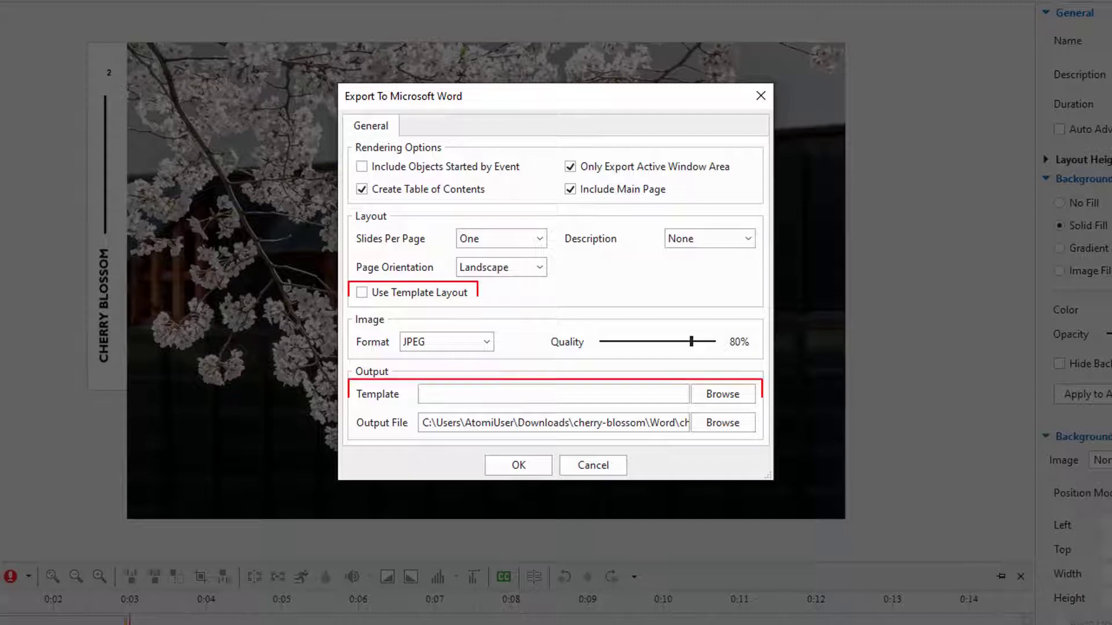
{"action": "left_click", "coordinate": [362, 293]}
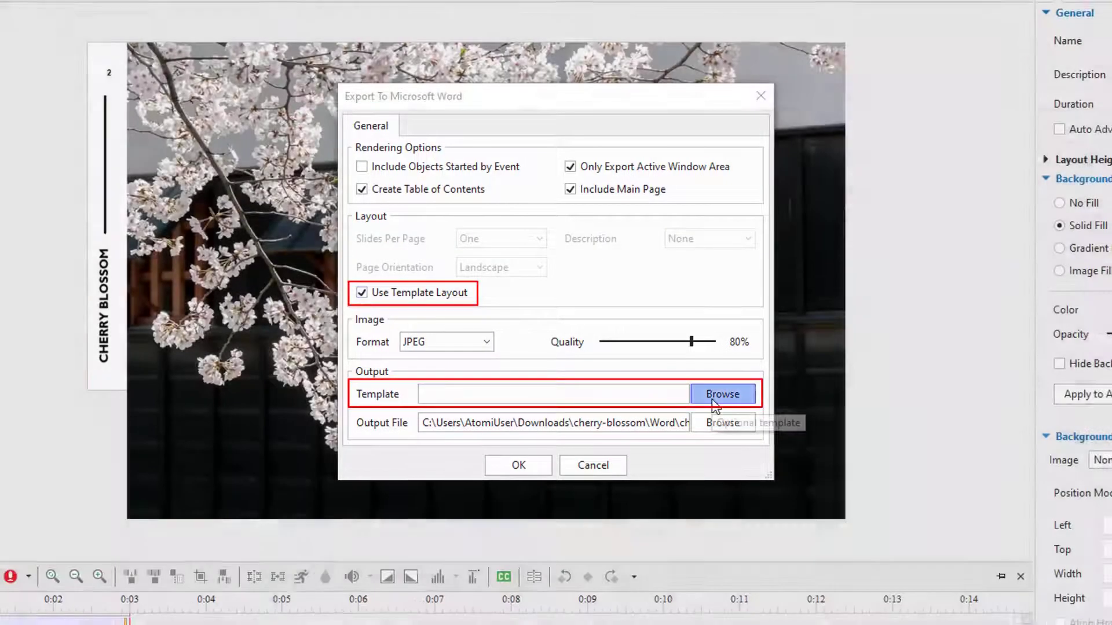
{"action": "left_click", "coordinate": [723, 394]}
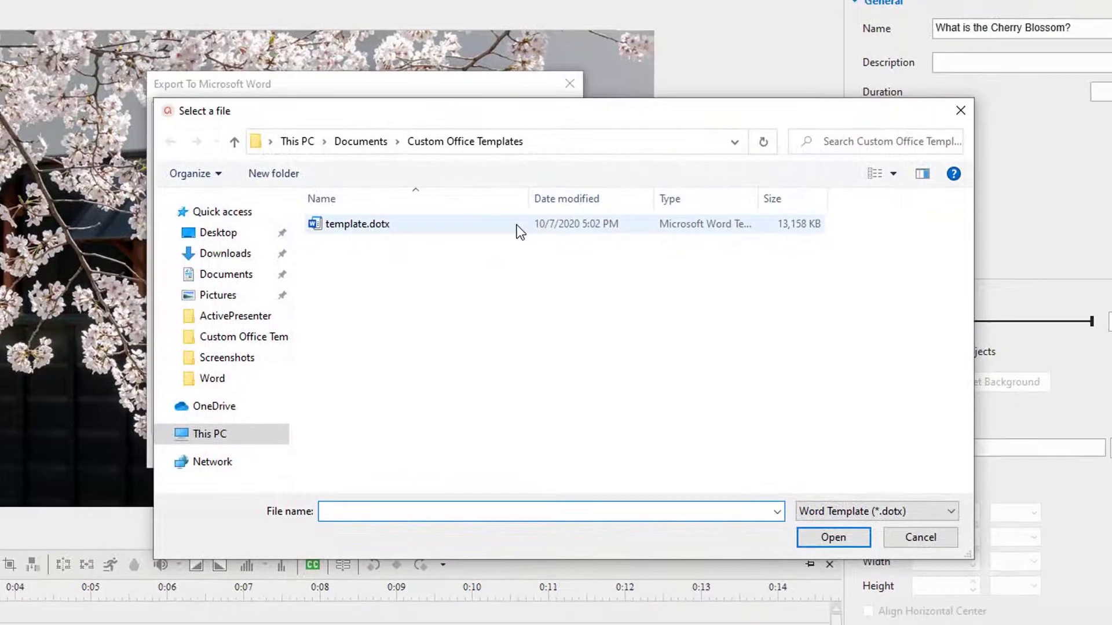
{"action": "double_click", "coordinate": [517, 226]}
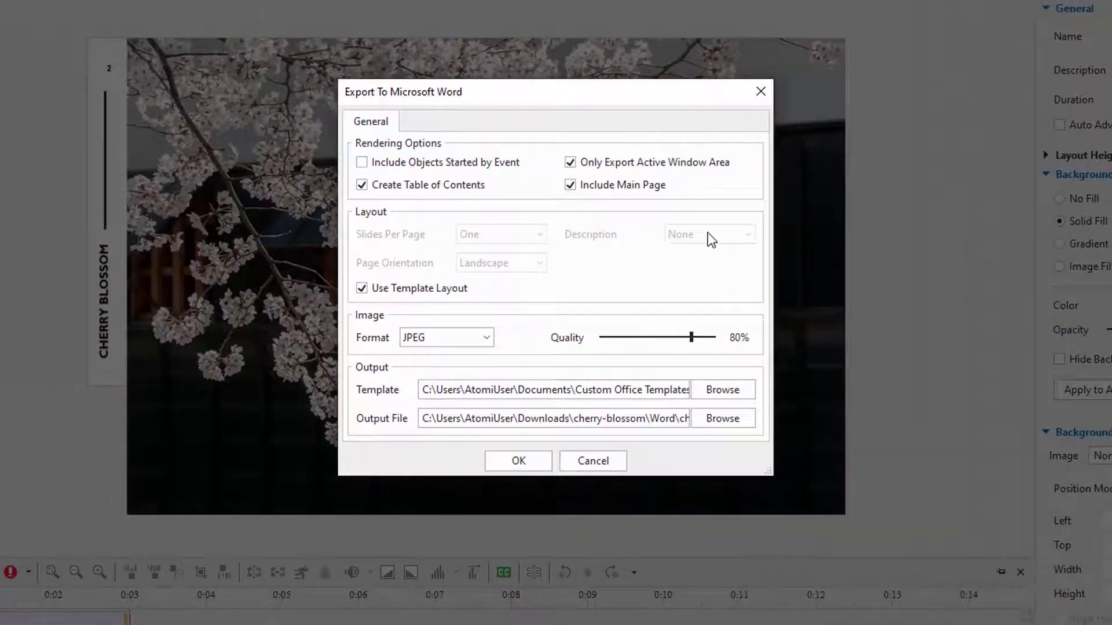
{"action": "left_click", "coordinate": [518, 461]}
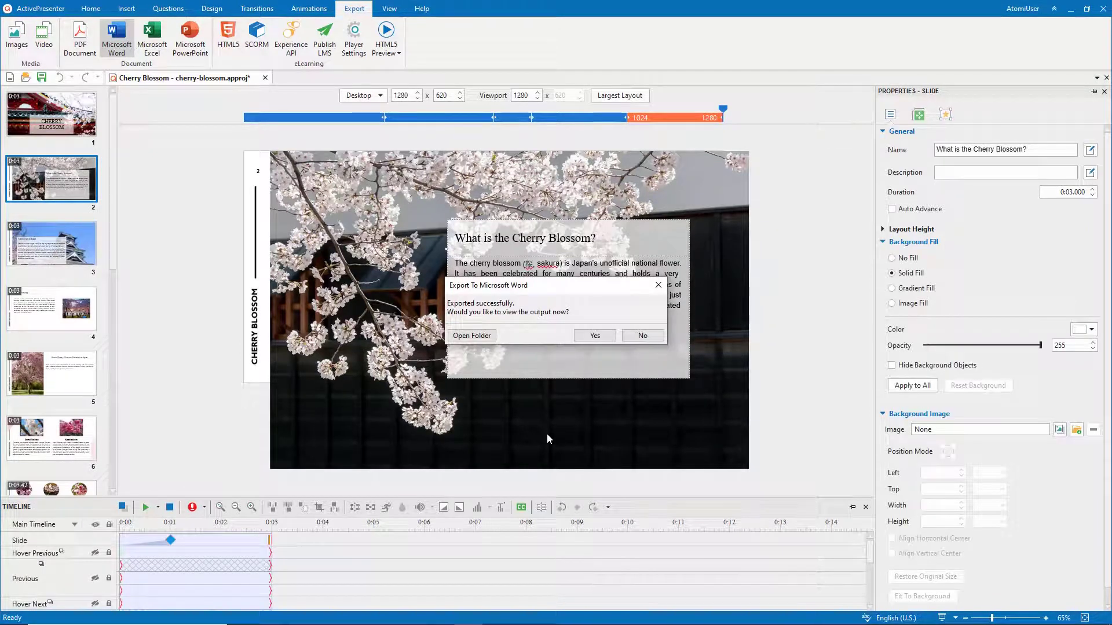
{"action": "left_click", "coordinate": [595, 336]}
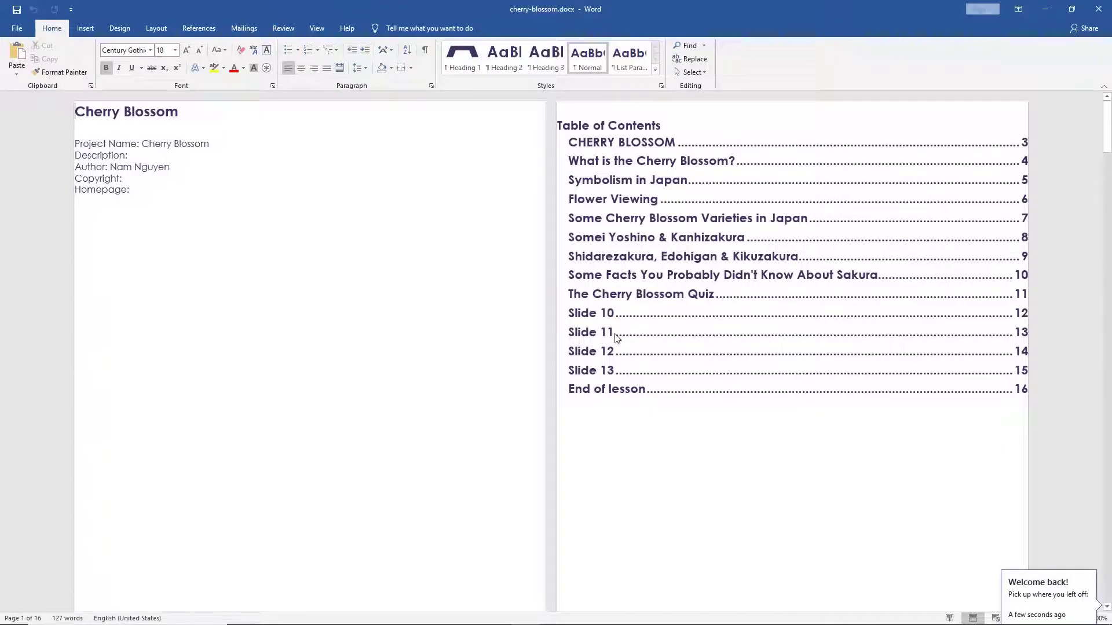
{"action": "left_click_drag", "start_coordinate": [1107, 122], "coordinate": [1107, 292]}
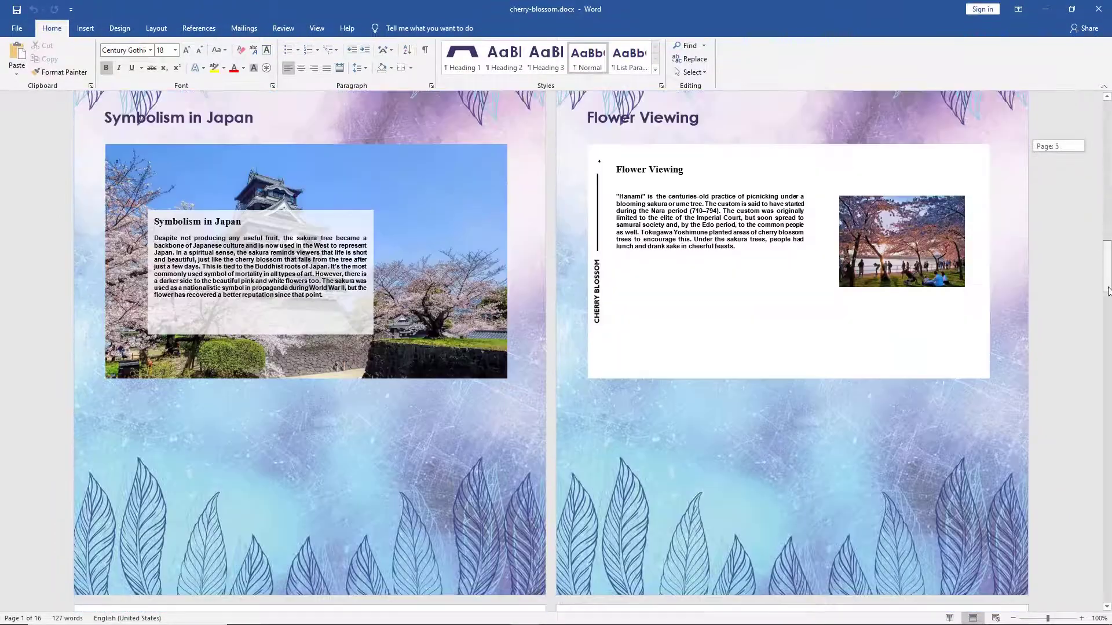